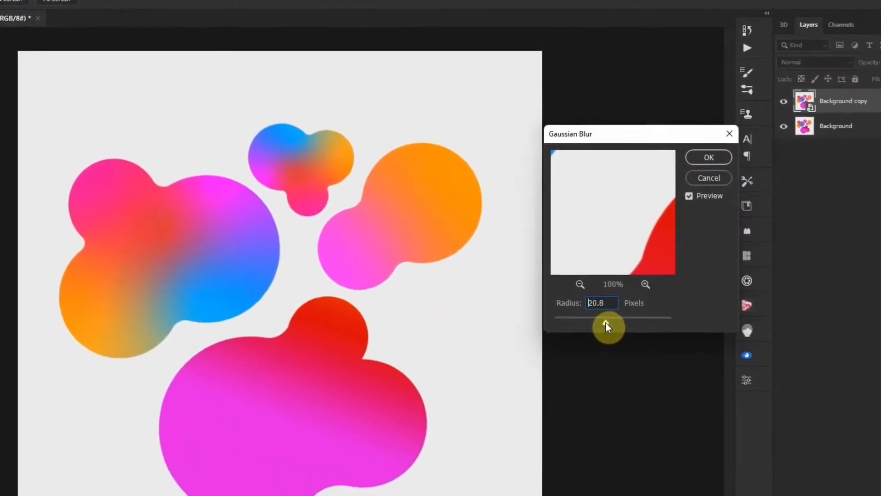
# Apply a Gaussian Blur with a 30.4 px radius to the Background copy layer.
pyautogui.moveTo(605, 321); pyautogui.dragTo(610, 325)
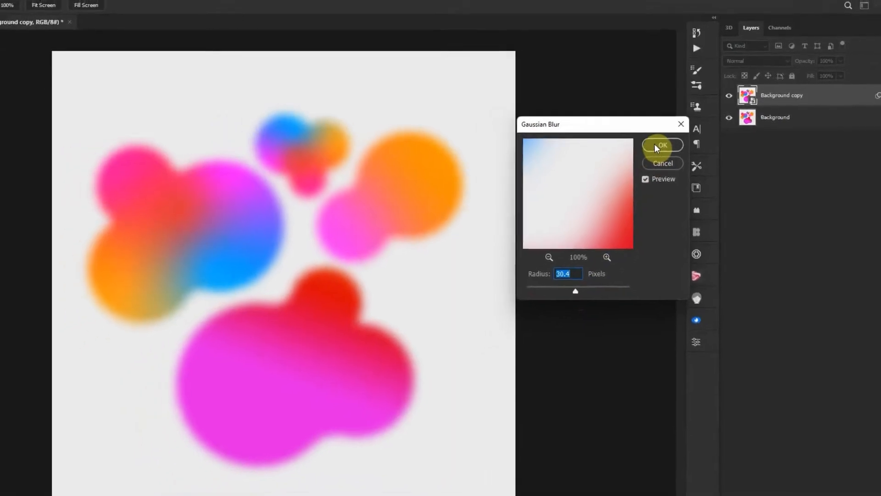
pyautogui.click(652, 149)
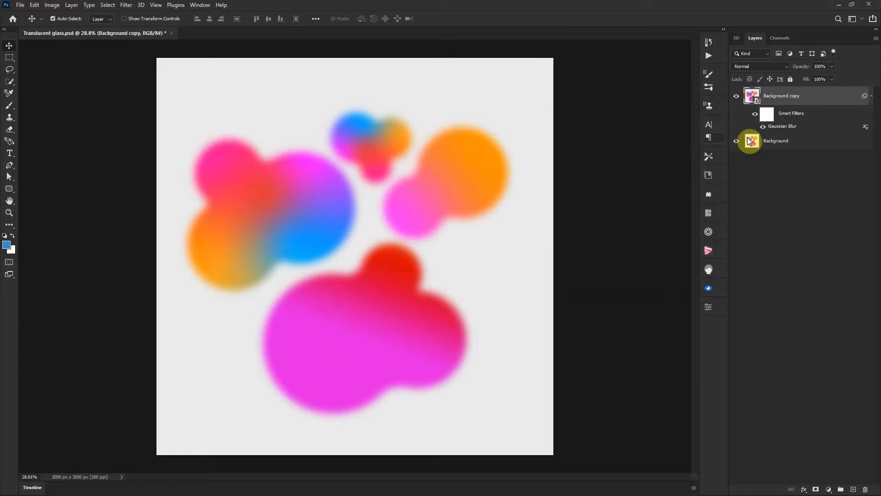
# Add an empty layer directly above Background and hide the blurred Background copy layer.
pyautogui.click(807, 144)
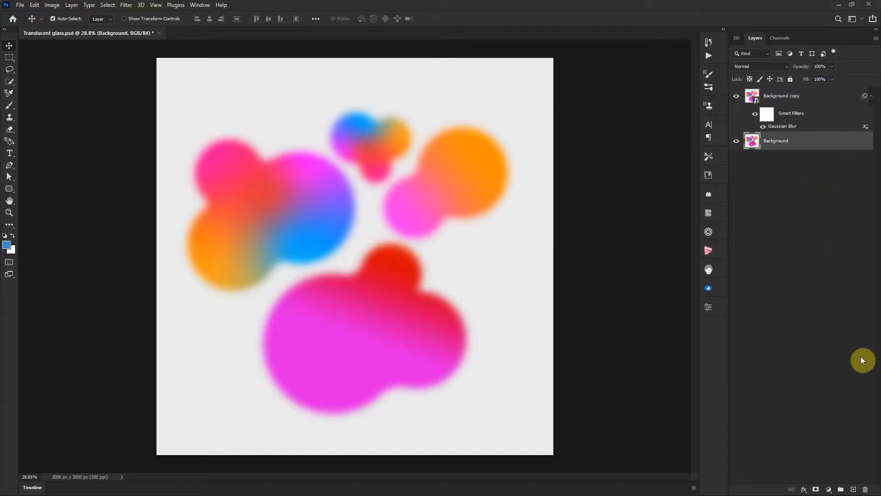
pyautogui.click(855, 489)
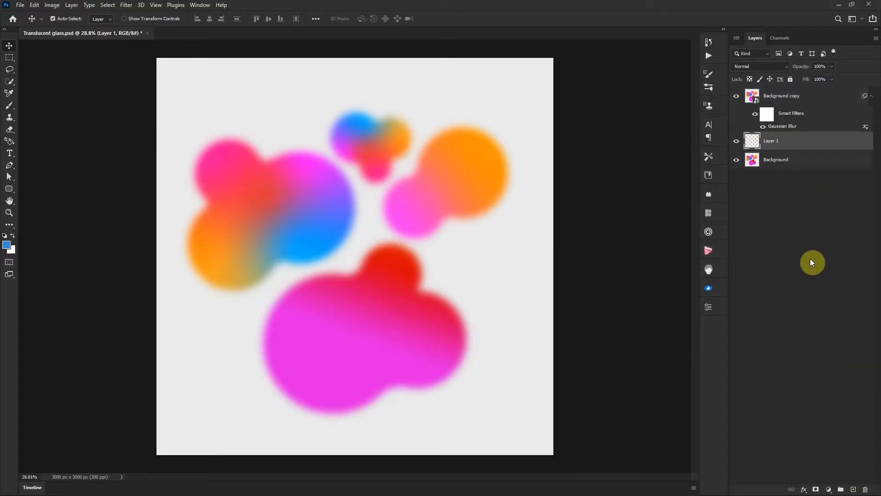
pyautogui.click(736, 97)
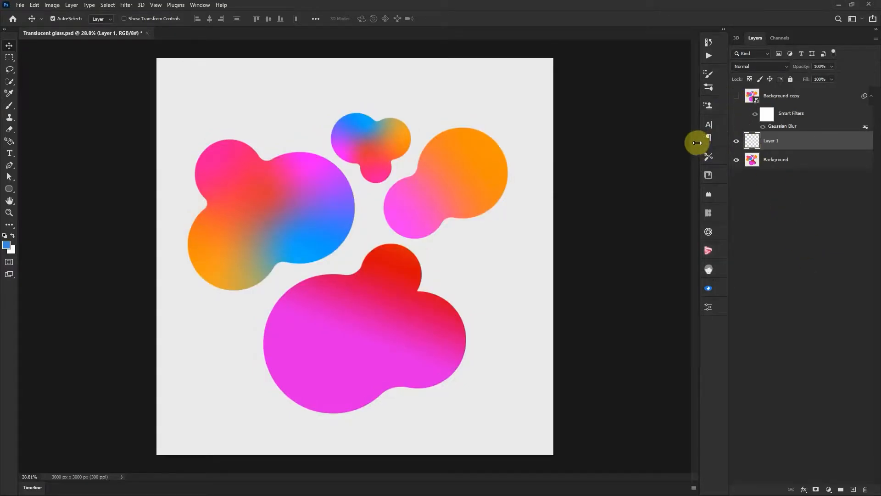
# Draw a rounded rectangle about 1784 by 1142 px with an 80 px corner radius and move it to the middle of the canvas.
pyautogui.click(13, 189)
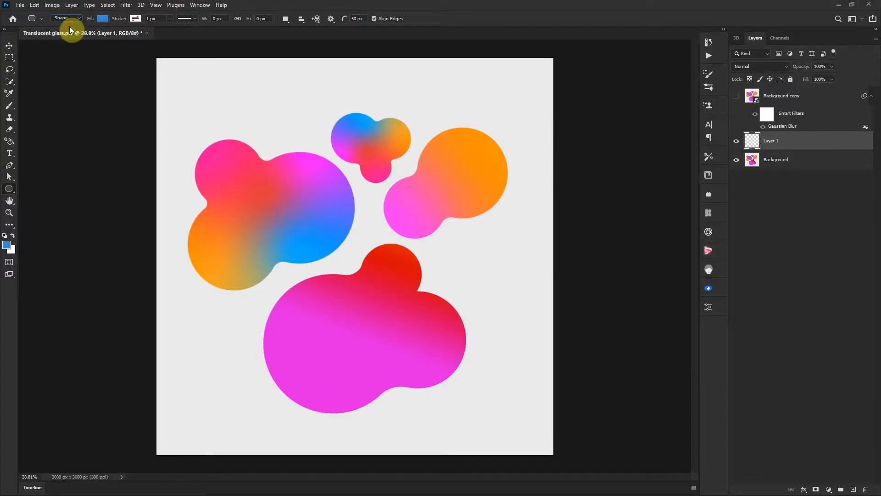
pyautogui.click(357, 18)
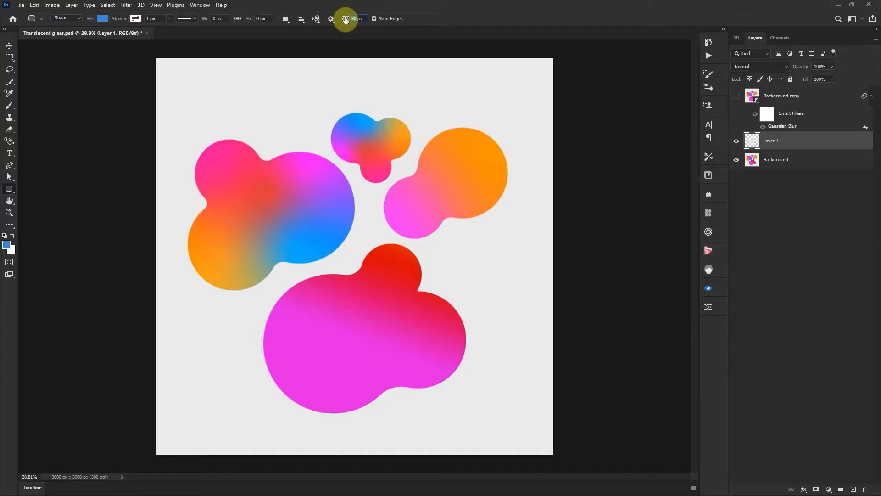
pyautogui.write('8')
pyautogui.press('Return')
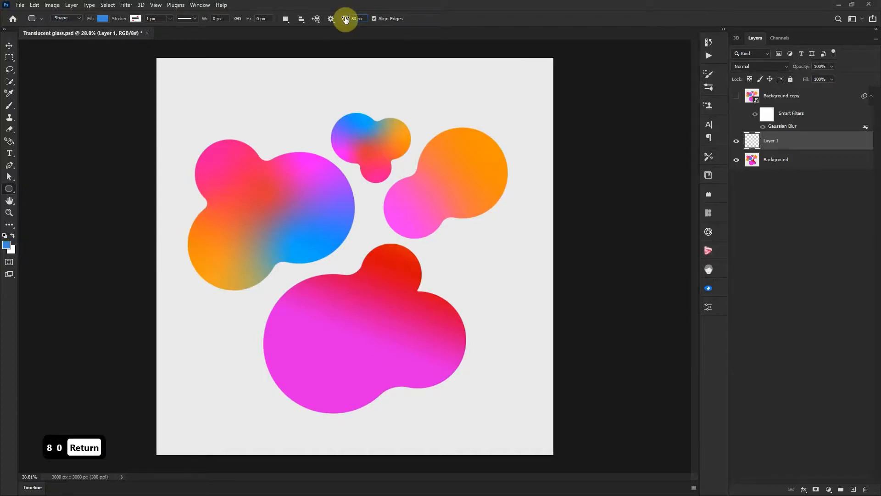
pyautogui.moveTo(268, 154); pyautogui.dragTo(503, 305)
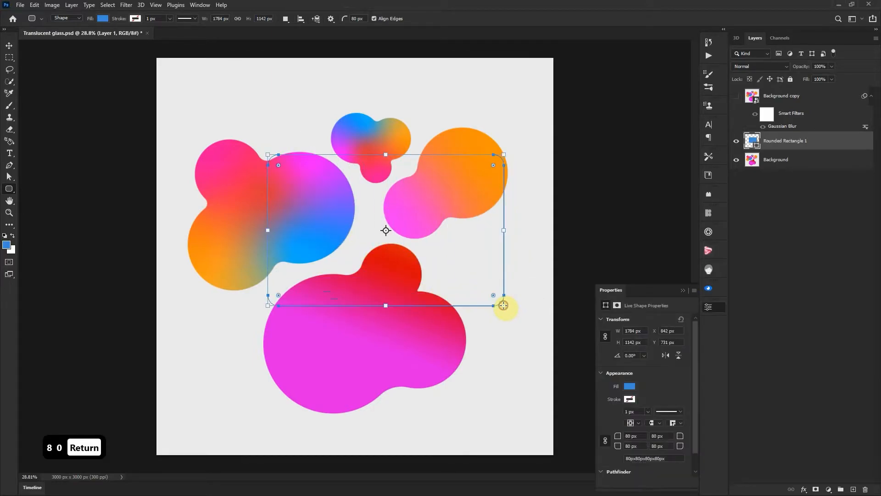
pyautogui.click(6, 47)
pyautogui.moveTo(376, 233); pyautogui.dragTo(344, 260)
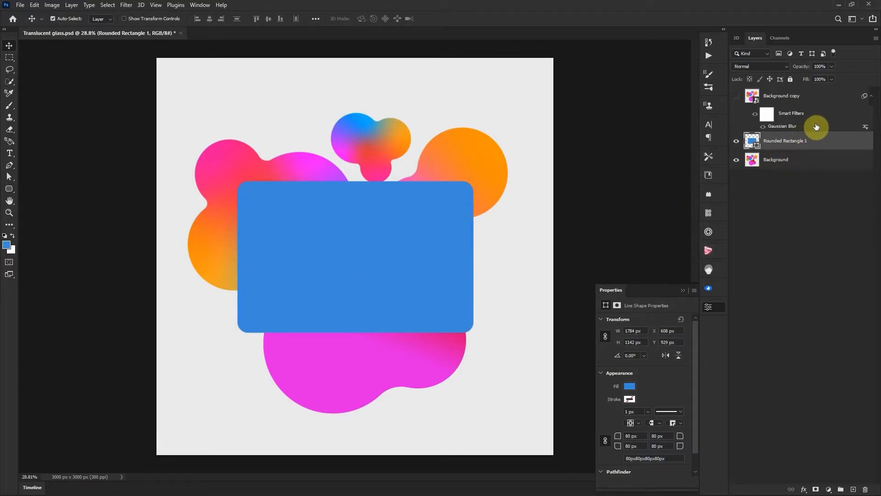
# Show the blurred Background copy and clip it to the rounded rectangle, releasing and recreating the clipping mask once.
pyautogui.click(737, 98)
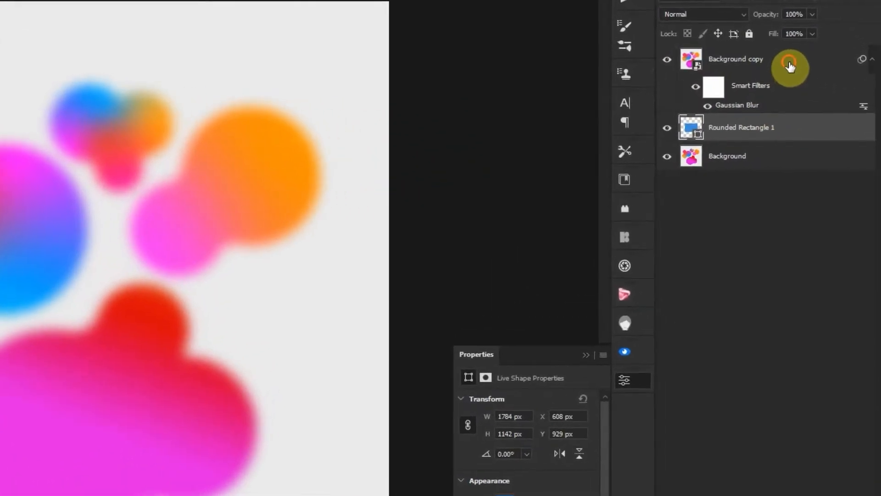
pyautogui.click(799, 74)
pyautogui.rightClick(798, 73)
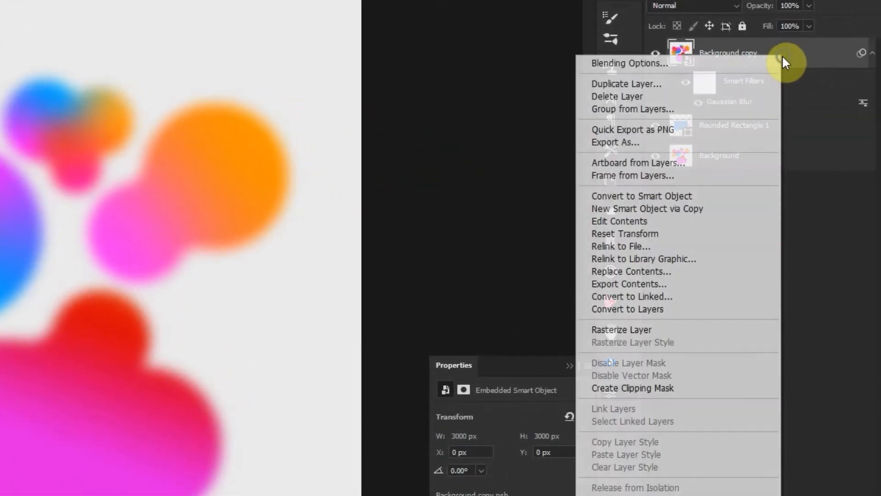
pyautogui.click(671, 389)
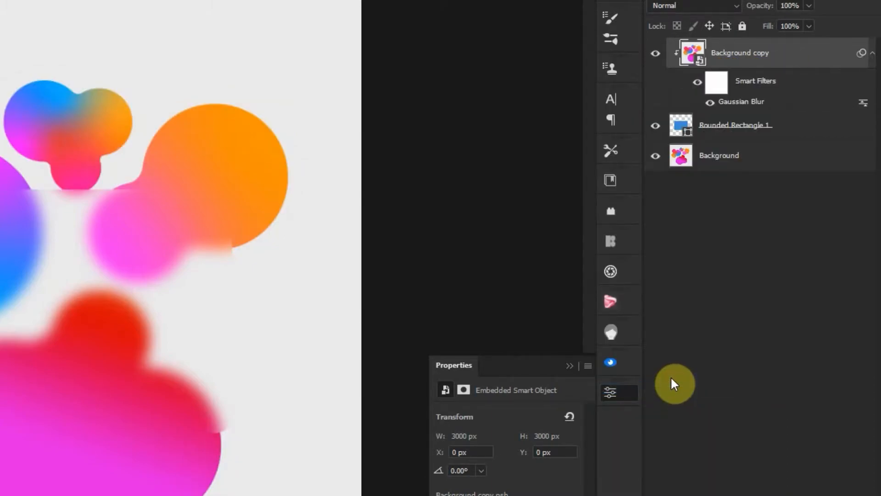
pyautogui.hotkey('ctrl', 'alt', 'g')
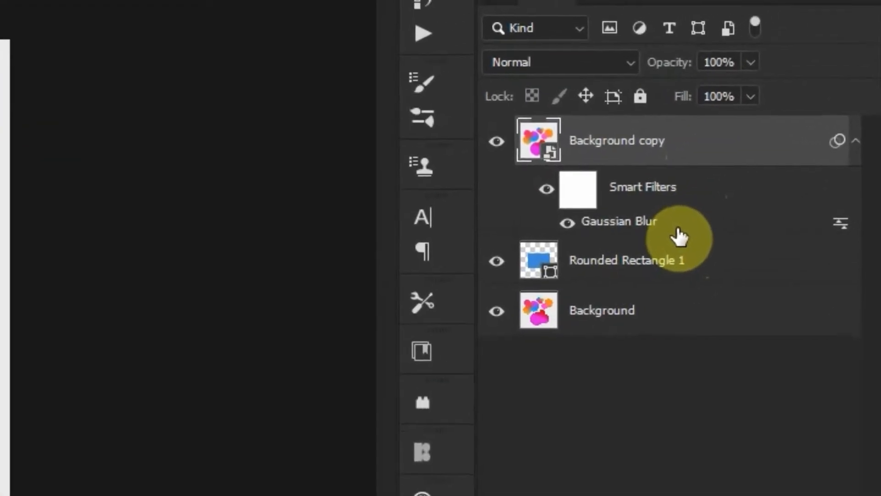
pyautogui.keyDown('alt'); pyautogui.click(674, 252); pyautogui.keyUp('alt')
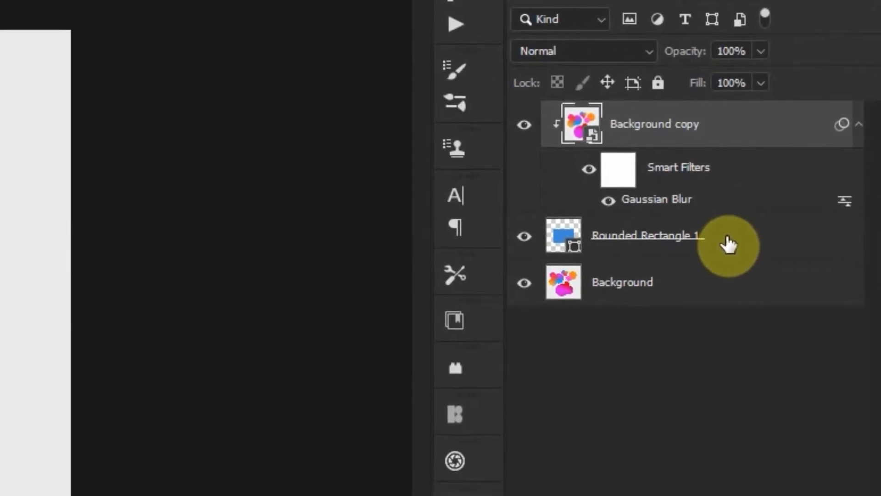
# Add a Stroke layer style to the rounded rectangle, 10 px in size with a gradient fill type.
pyautogui.click(728, 246)
pyautogui.doubleClick(770, 160)
pyautogui.click(331, 214)
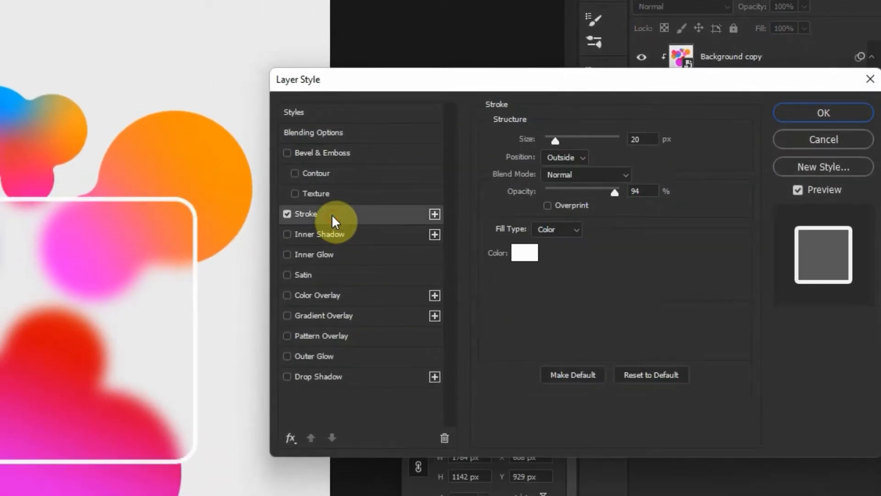
pyautogui.moveTo(555, 141); pyautogui.dragTo(553, 142)
pyautogui.click(576, 225)
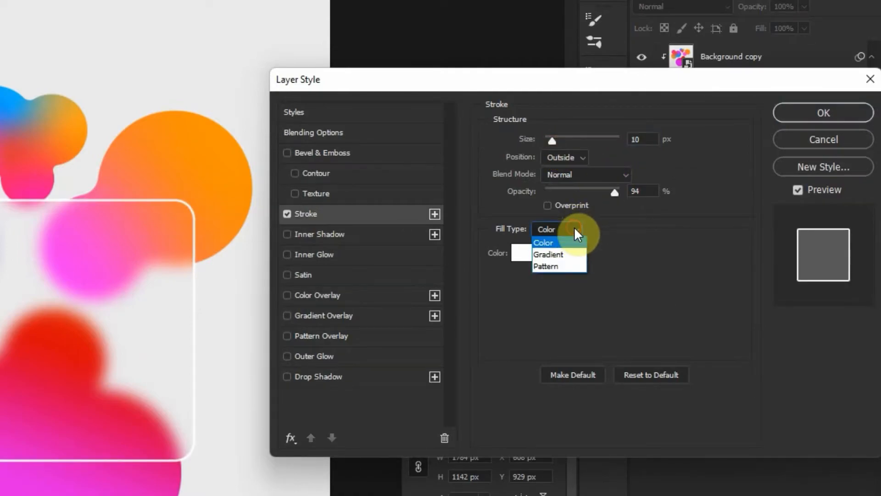
pyautogui.click(567, 254)
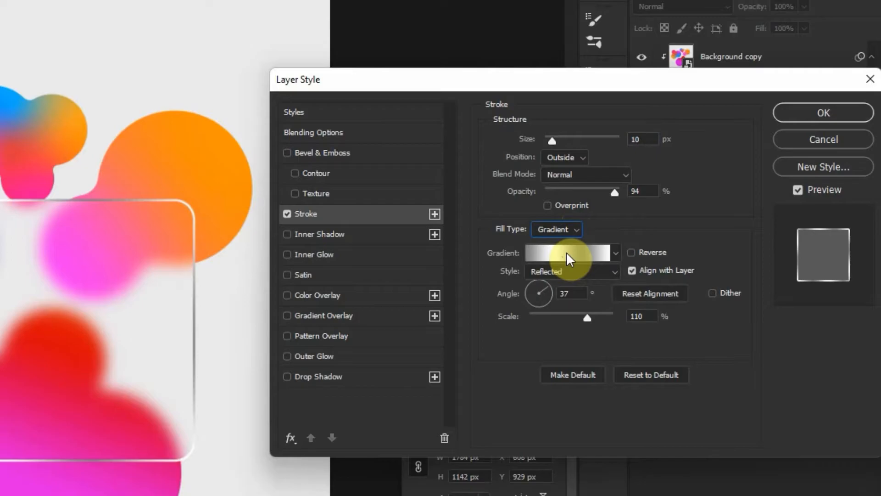
# Examine the four colour stops of the stroke's gradient.
pyautogui.click(567, 252)
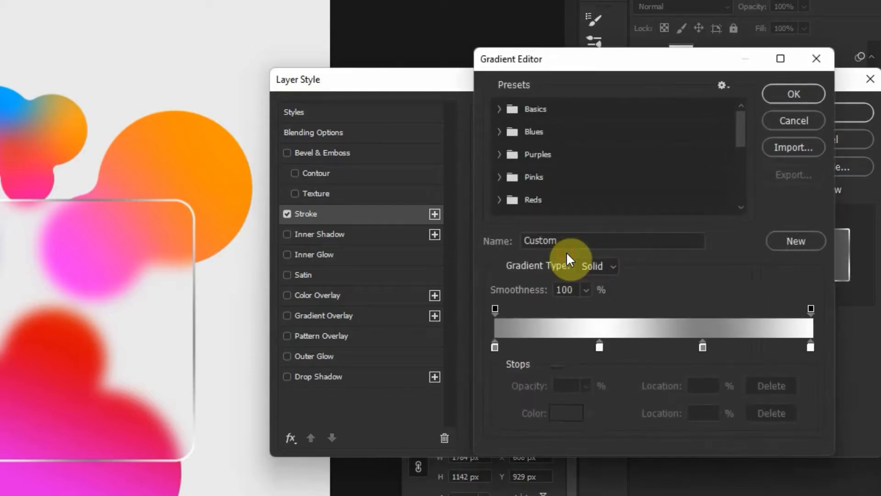
pyautogui.click(495, 347)
pyautogui.click(600, 347)
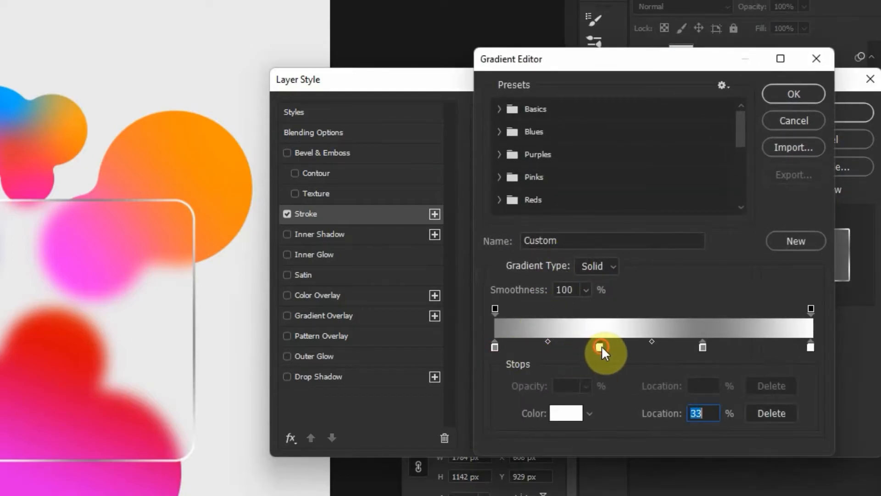
pyautogui.click(702, 347)
pyautogui.click(811, 347)
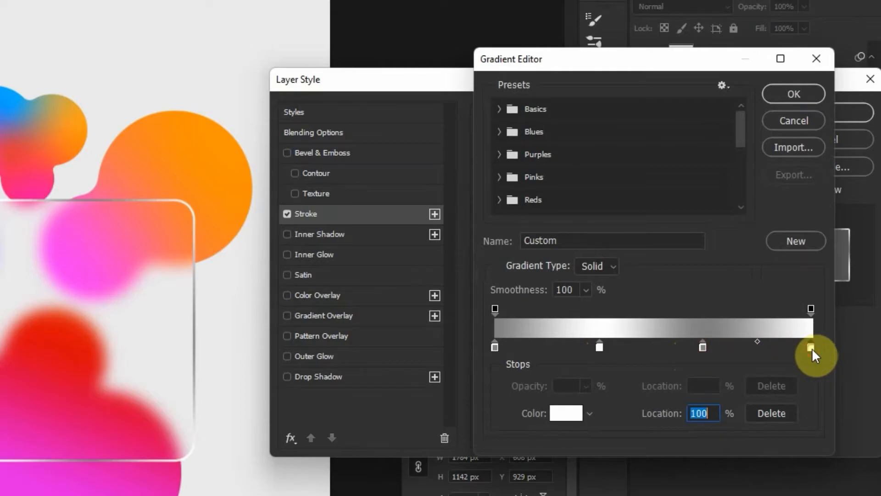
pyautogui.click(783, 95)
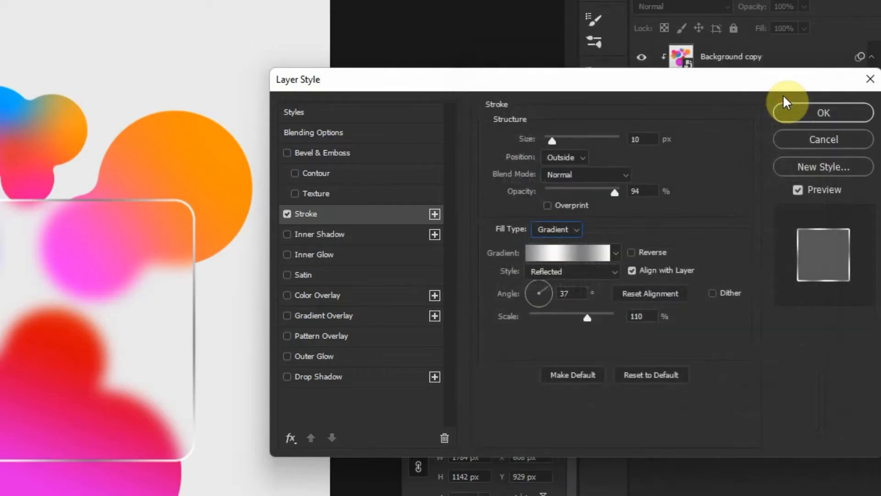
# Set the stroke's blend mode to Vivid Light and its size to 8 px, and apply the layer style.
pyautogui.click(609, 175)
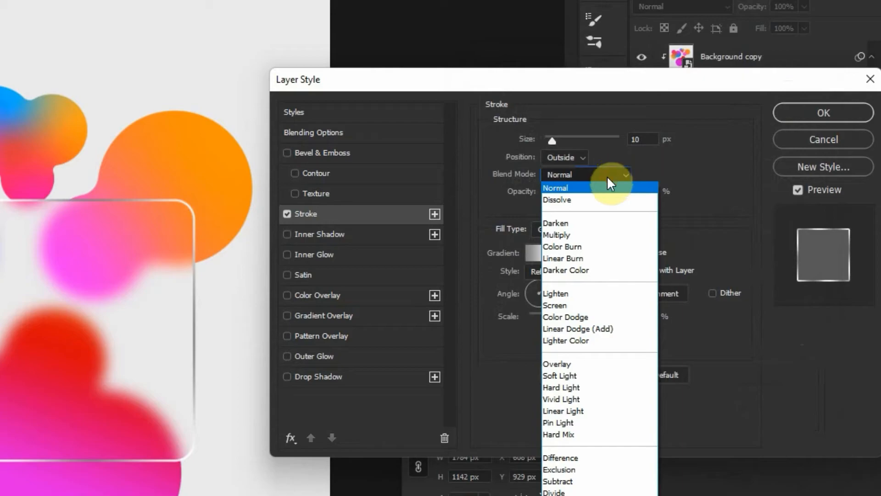
pyautogui.click(570, 395)
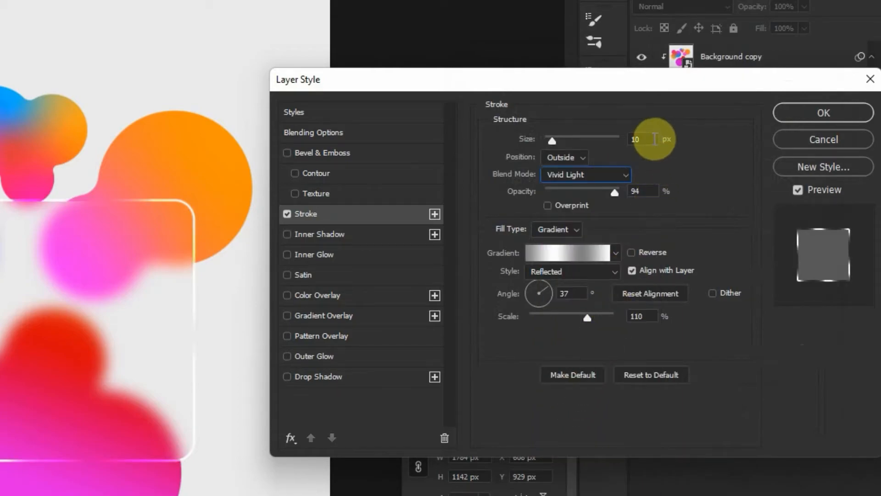
pyautogui.scroll(-1, 653, 138)
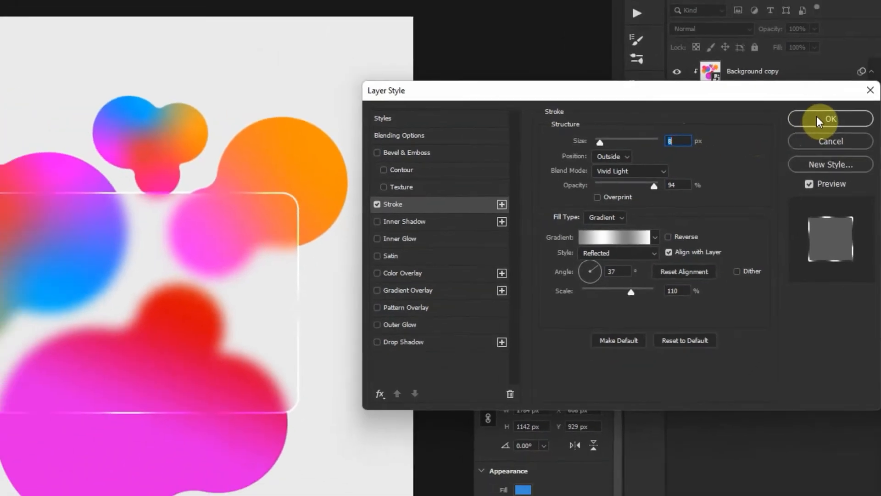
pyautogui.click(823, 112)
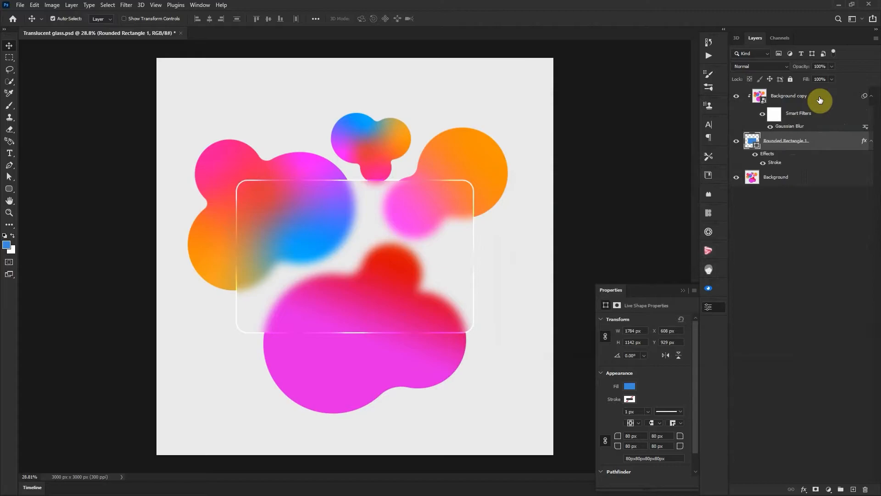
# Add a layer above Background copy and place placeholder text in it, centred over the glass panel.
pyautogui.click(819, 100)
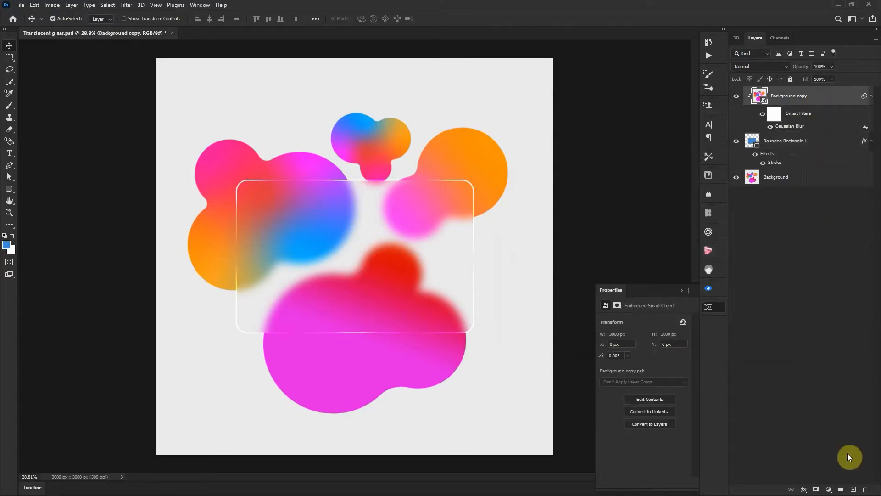
pyautogui.click(852, 490)
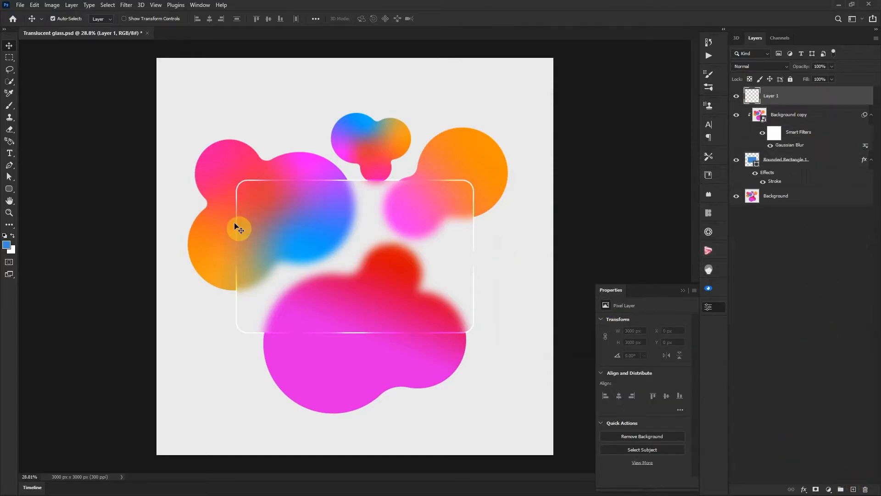
pyautogui.click(11, 153)
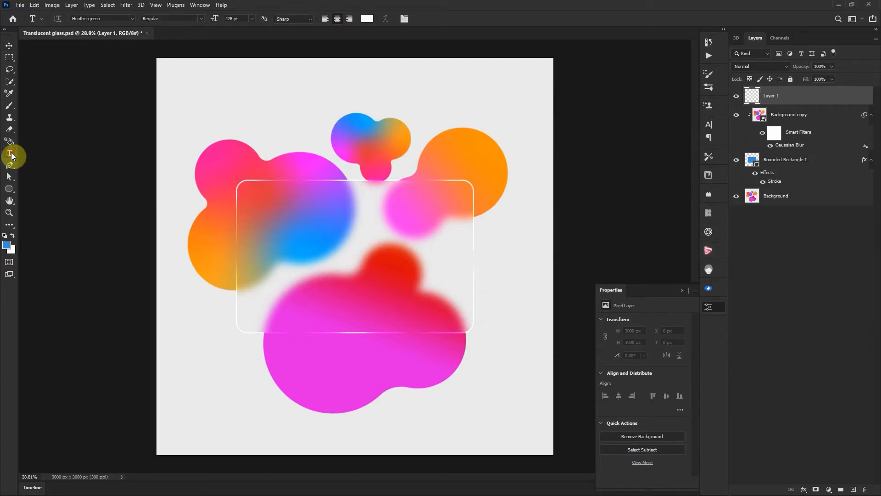
pyautogui.click(277, 223)
pyautogui.moveTo(361, 295); pyautogui.dragTo(435, 359)
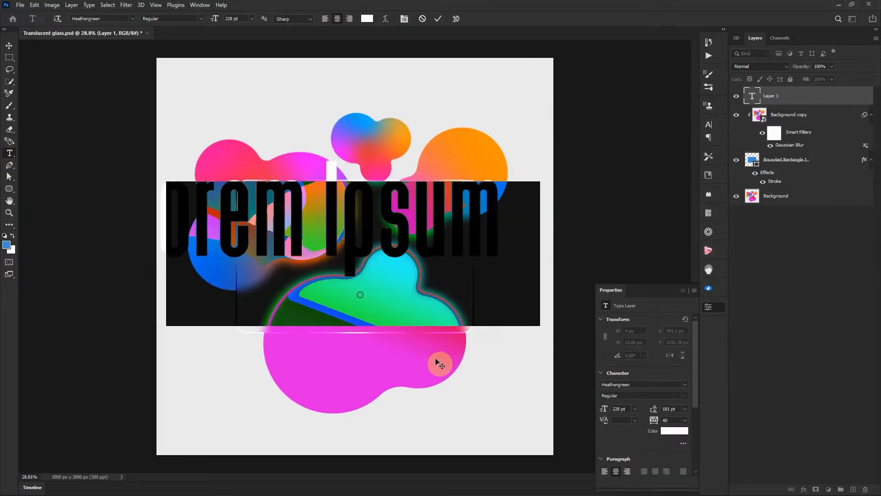
# Set the placeholder text's font size to 118 pt and move it up inside the glass panel.
pyautogui.click(712, 130)
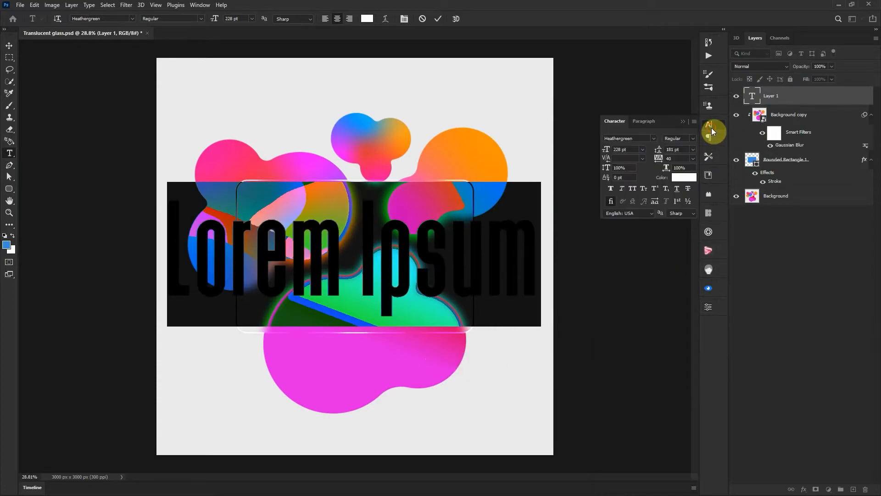
pyautogui.scroll(-11, 631, 150)
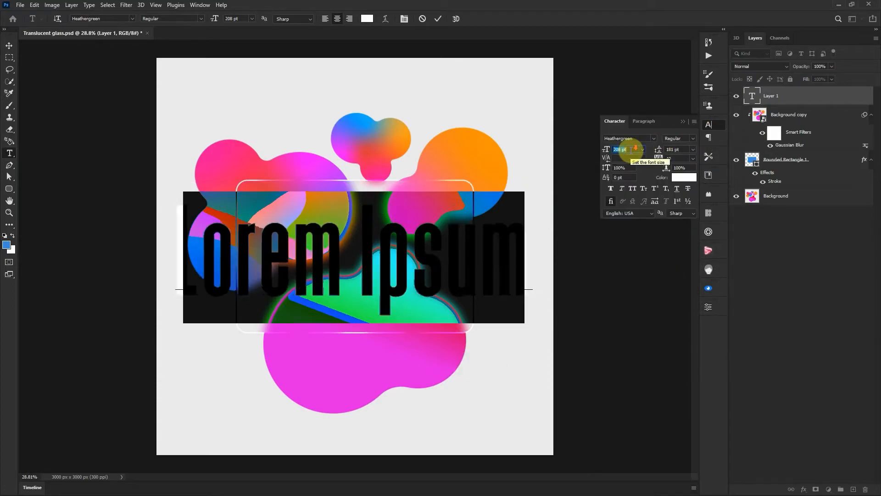
pyautogui.moveTo(470, 333); pyautogui.dragTo(469, 301)
# Replace the placeholder text with TRANSLUCENT, shift it up in the glass panel and add GLASS on a second line.
pyautogui.click(451, 249)
pyautogui.moveTo(450, 249); pyautogui.dragTo(242, 251)
pyautogui.press('capslock')
pyautogui.write('TRANS')
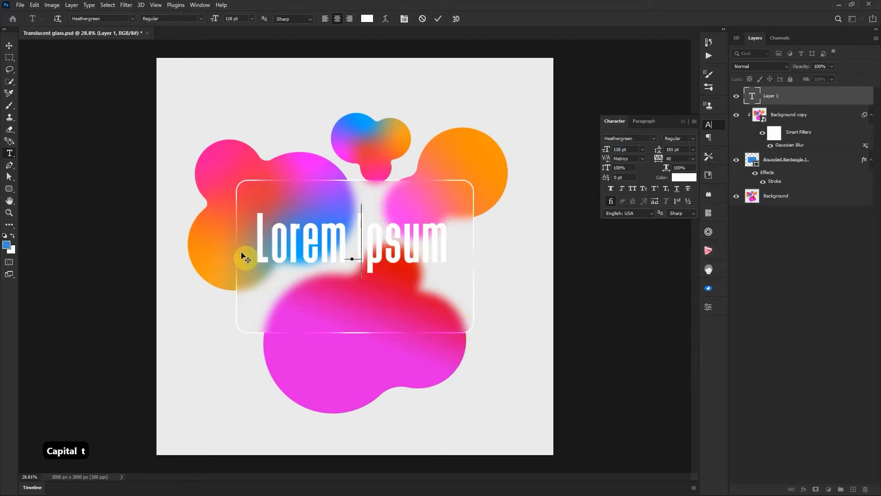
pyautogui.write('LUCENT')
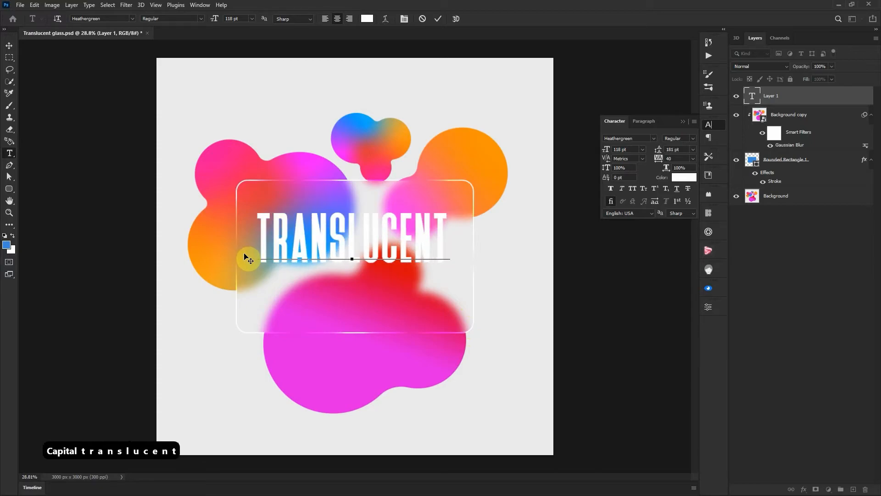
pyautogui.moveTo(360, 351); pyautogui.dragTo(379, 338)
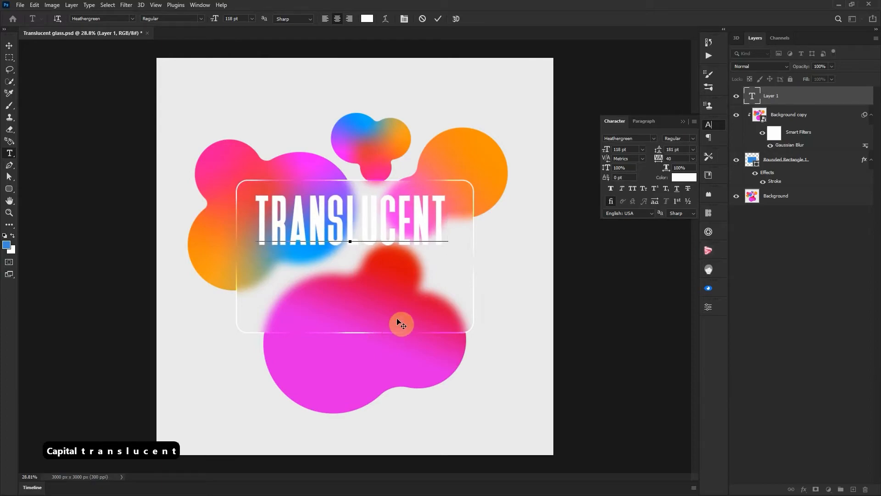
pyautogui.press('Return')
pyautogui.write('GLASS')
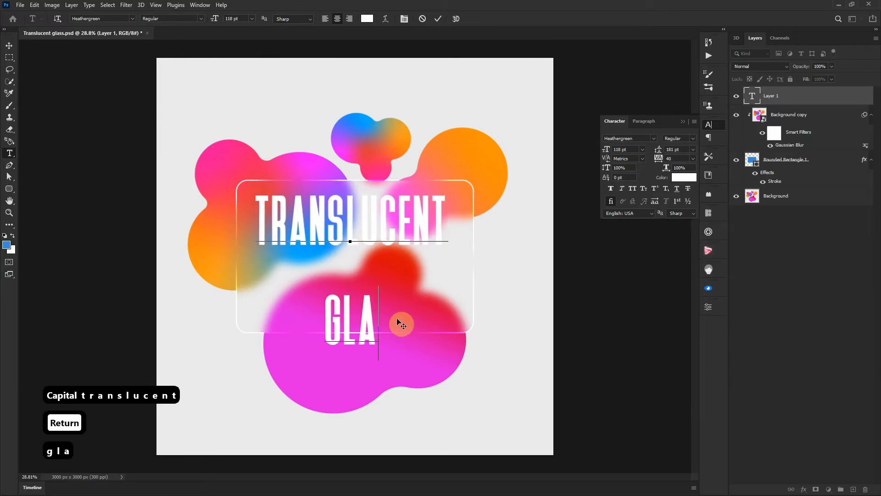
# Set the font size of the word GLASS to 228 pt.
pyautogui.doubleClick(408, 312)
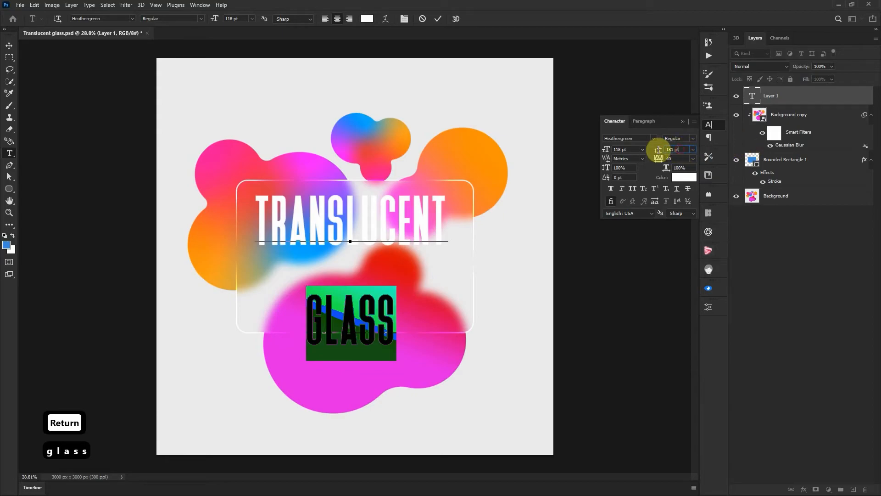
pyautogui.click(635, 150)
pyautogui.scroll(10, 634, 150)
pyautogui.scroll(20, 638, 150)
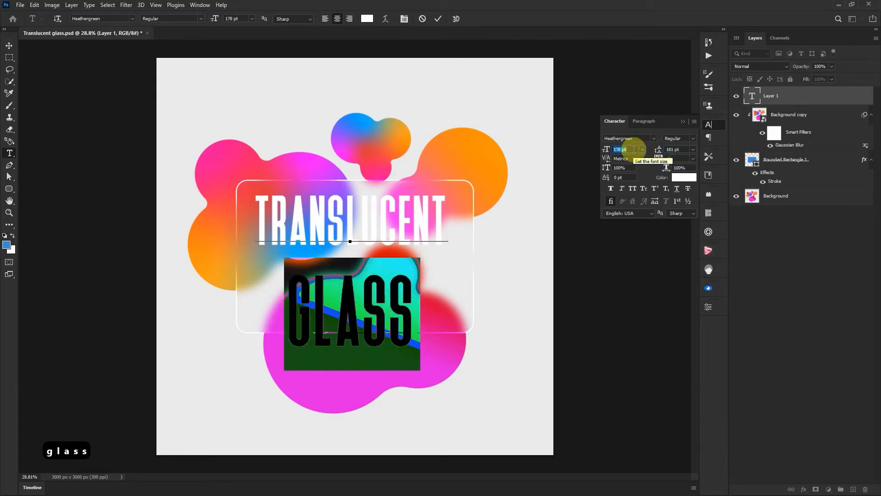
pyautogui.scroll(10, 638, 149)
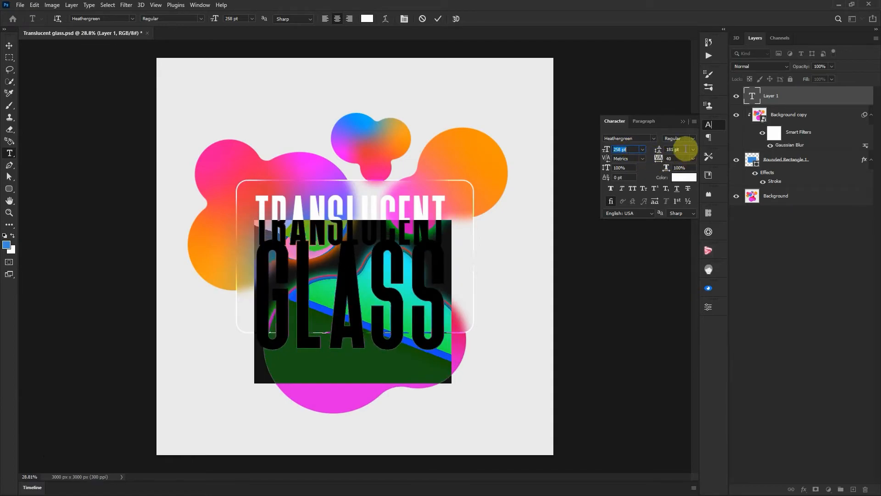
pyautogui.scroll(-20, 634, 149)
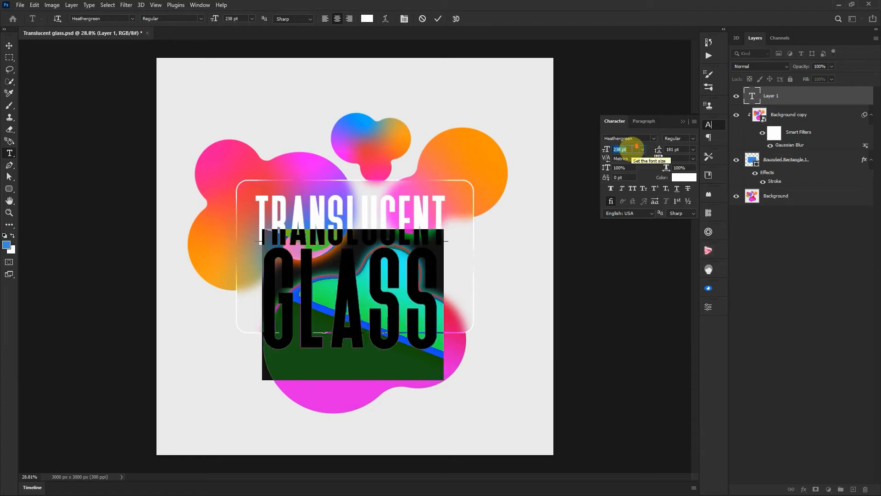
pyautogui.scroll(-10, 635, 149)
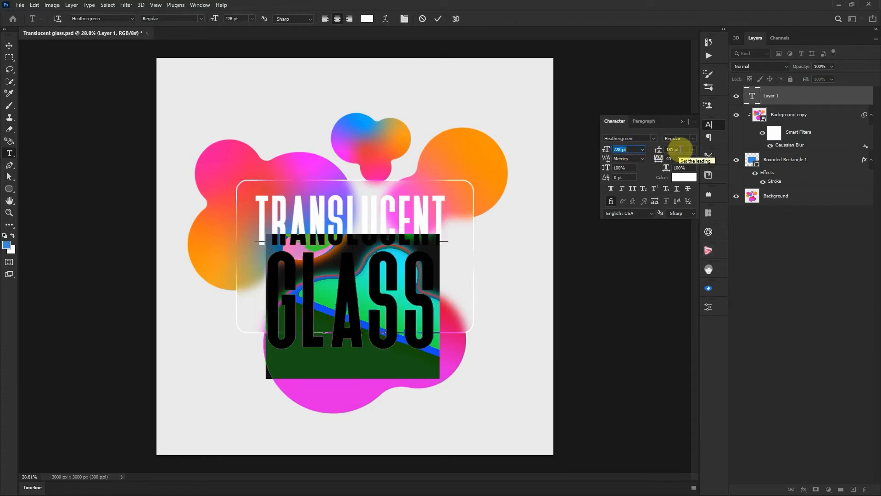
pyautogui.scroll(-2, 681, 149)
pyautogui.scroll(2, 681, 149)
# Set the font size of the word TRANSLUCENT to 102 pt and commit the text.
pyautogui.doubleClick(382, 200)
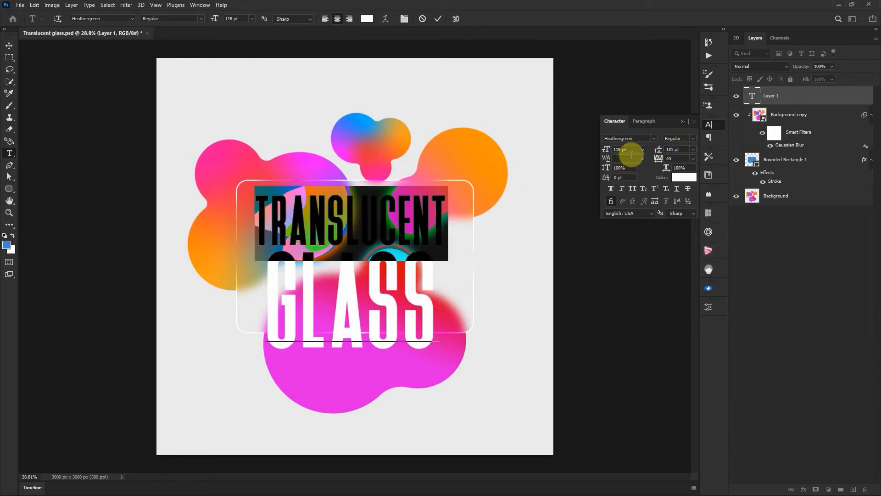
pyautogui.scroll(-14, 634, 148)
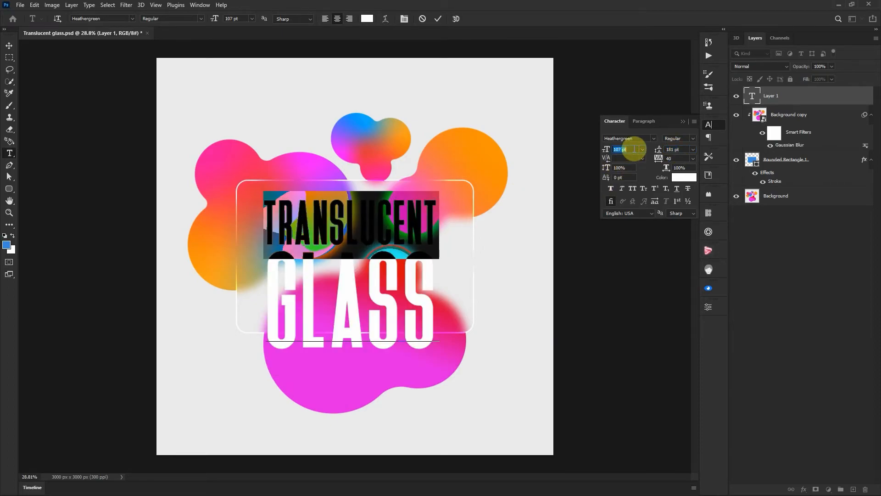
pyautogui.scroll(-2, 633, 150)
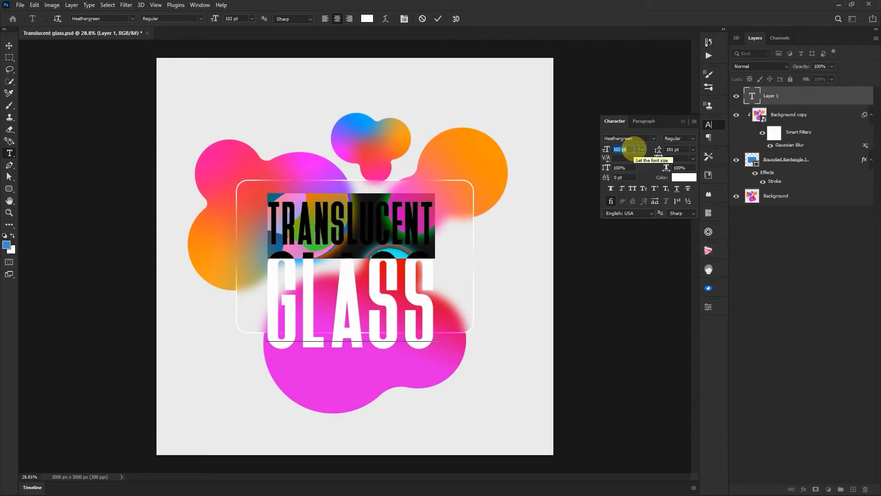
pyautogui.click(402, 236)
pyautogui.click(13, 59)
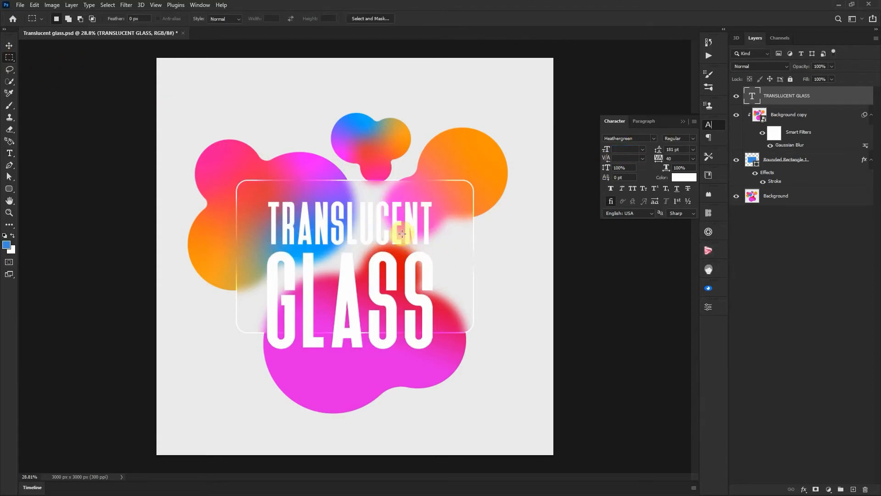
# Align the TRANSLUCENT GLASS text layer to the horizontal and vertical centre of the whole canvas, and clear the selection.
pyautogui.click(9, 45)
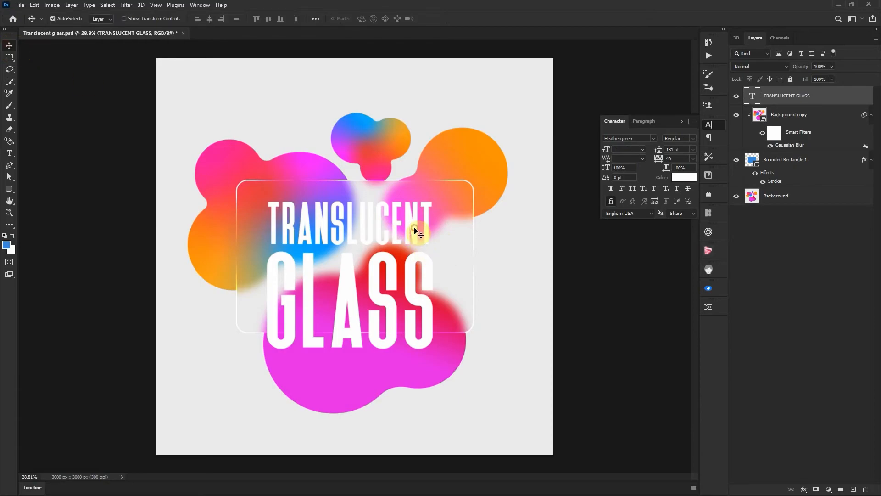
pyautogui.hotkey('ctrl', 'a')
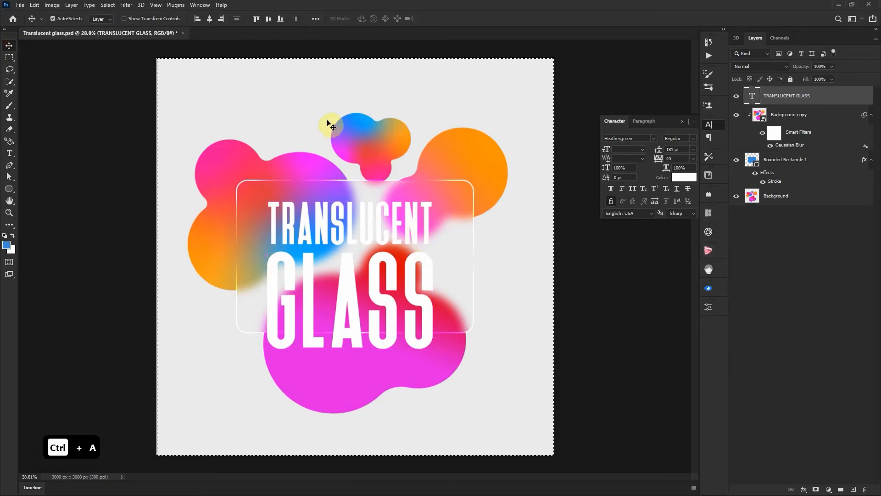
pyautogui.click(209, 20)
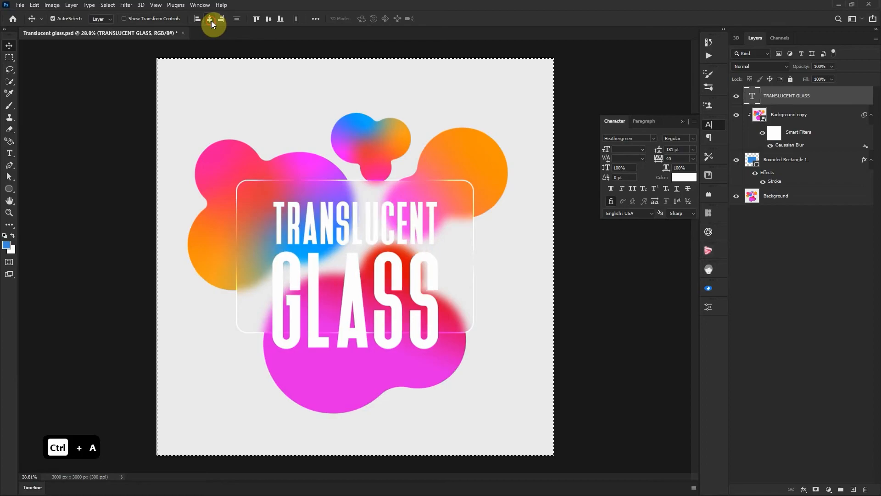
pyautogui.click(268, 21)
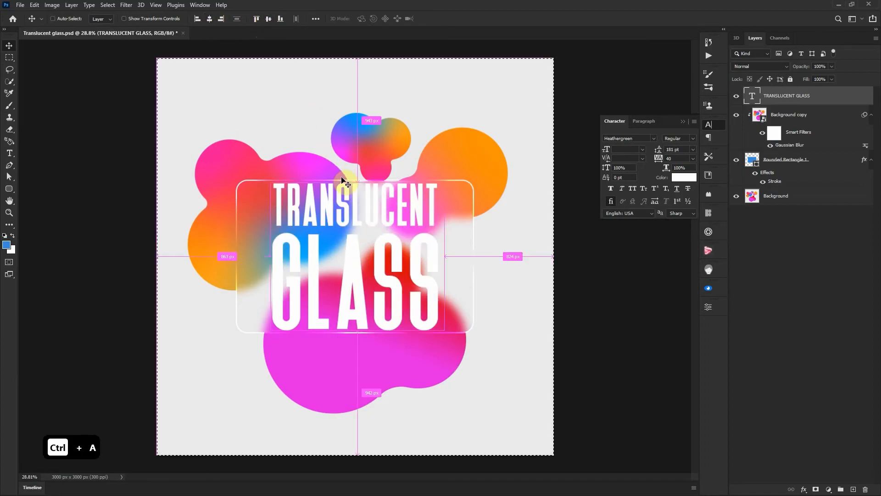
pyautogui.hotkey('ctrl', 'd')
# Transform Rounded Rectangle 1 about its centre to about 118.83% height and narrow its width around the title, and apply it.
pyautogui.click(815, 164)
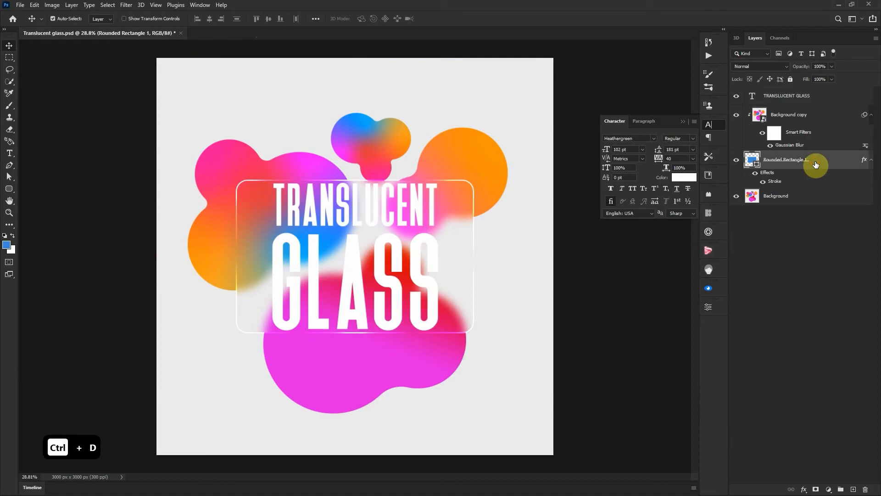
pyautogui.hotkey('ctrl', 't')
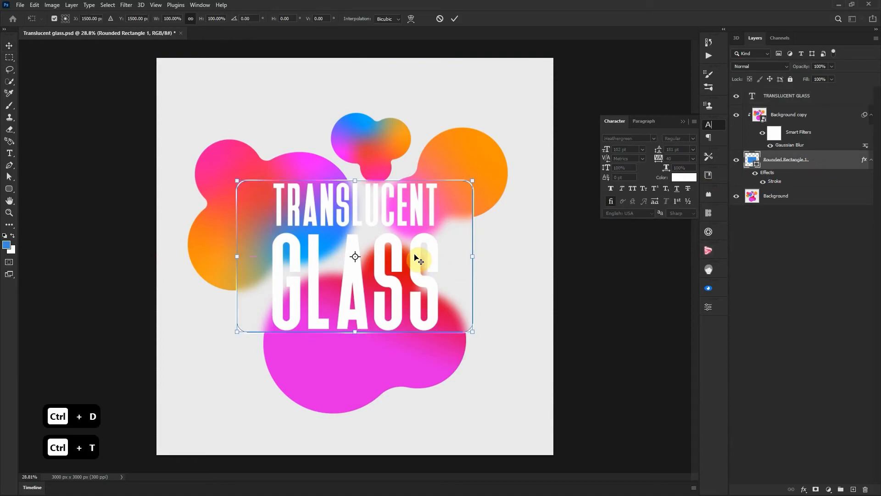
pyautogui.moveTo(400, 247)
pyautogui.mouseDown()
pyautogui.moveTo(398, 222)
pyautogui.moveTo(458, 203)
pyautogui.moveTo(445, 299)
pyautogui.moveTo(335, 279)
pyautogui.moveTo(362, 208)
pyautogui.moveTo(385, 237)
pyautogui.moveTo(385, 263)
pyautogui.moveTo(404, 238)
pyautogui.moveTo(403, 253)
pyautogui.mouseUp()
pyautogui.moveTo(356, 330); pyautogui.dragTo(356, 342)
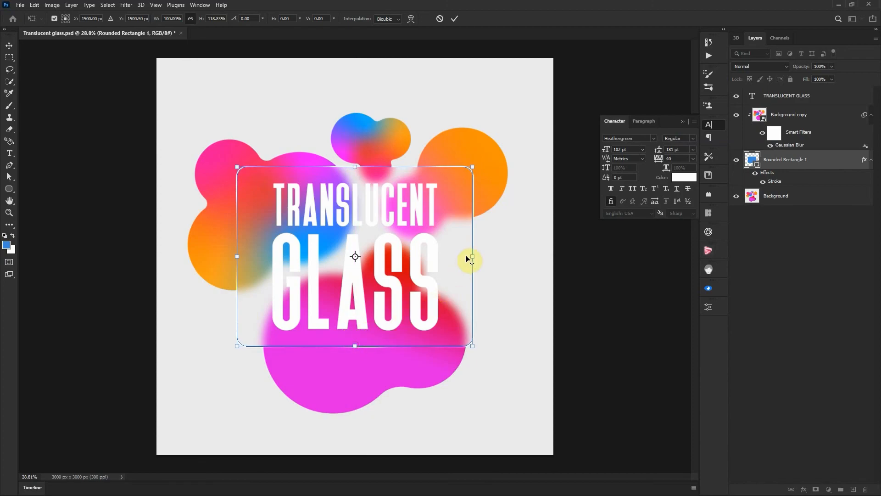
pyautogui.moveTo(471, 255); pyautogui.dragTo(455, 259)
pyautogui.doubleClick(412, 260)
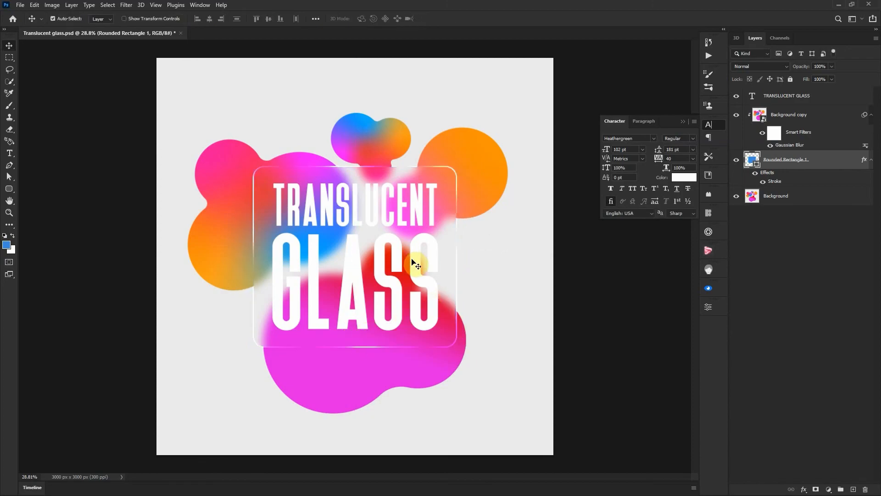